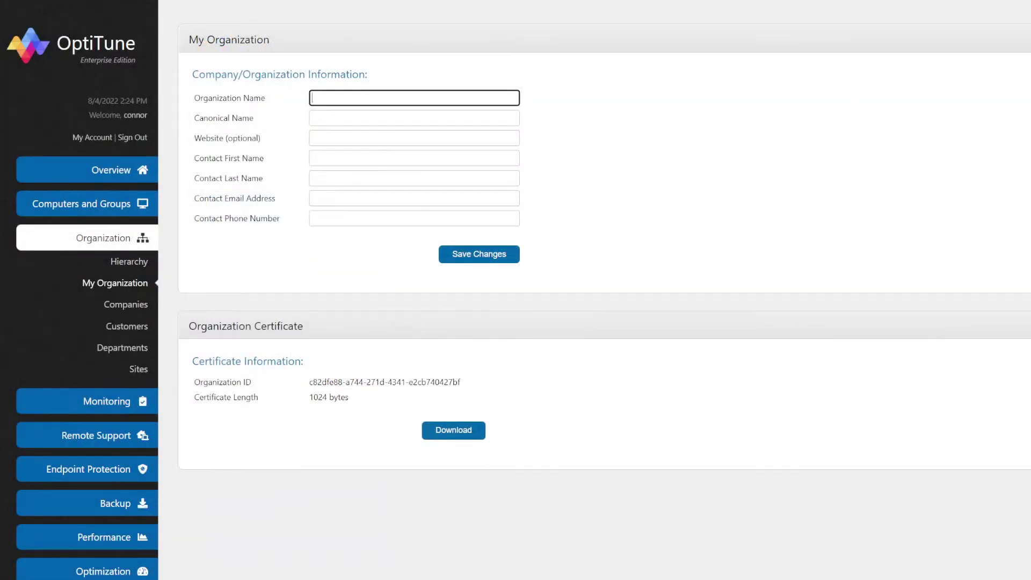
Enter Computers R Us as the organization name and CRU as its canonical name
text(Computers R us)
key(BackSpace)
key(BackSpace)
text(Us)
key(Tab)
text(CRU)
key(Tab)
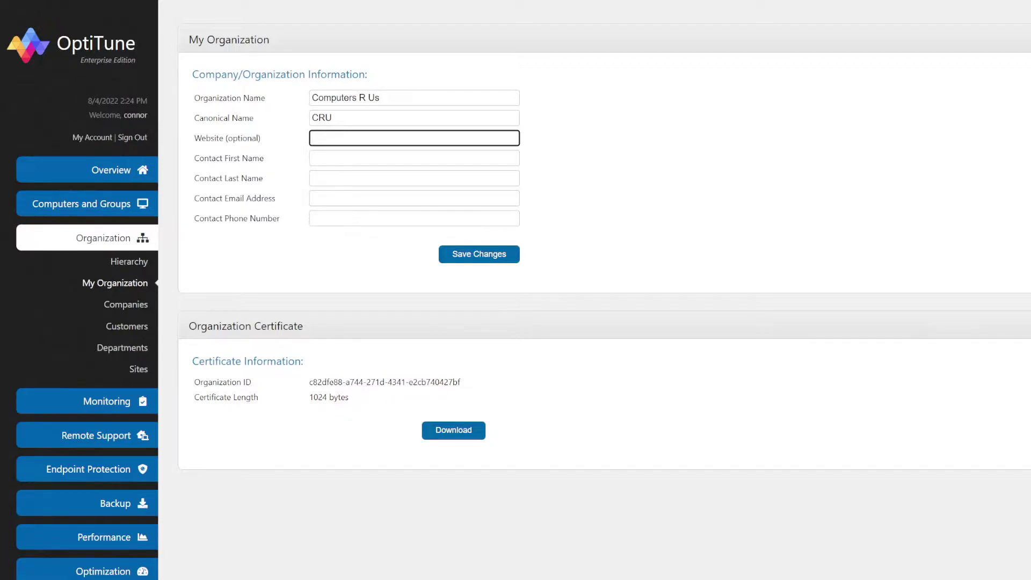
Skip the website, fill in the contact's first name, last name and e-mail, and save
key(Tab)
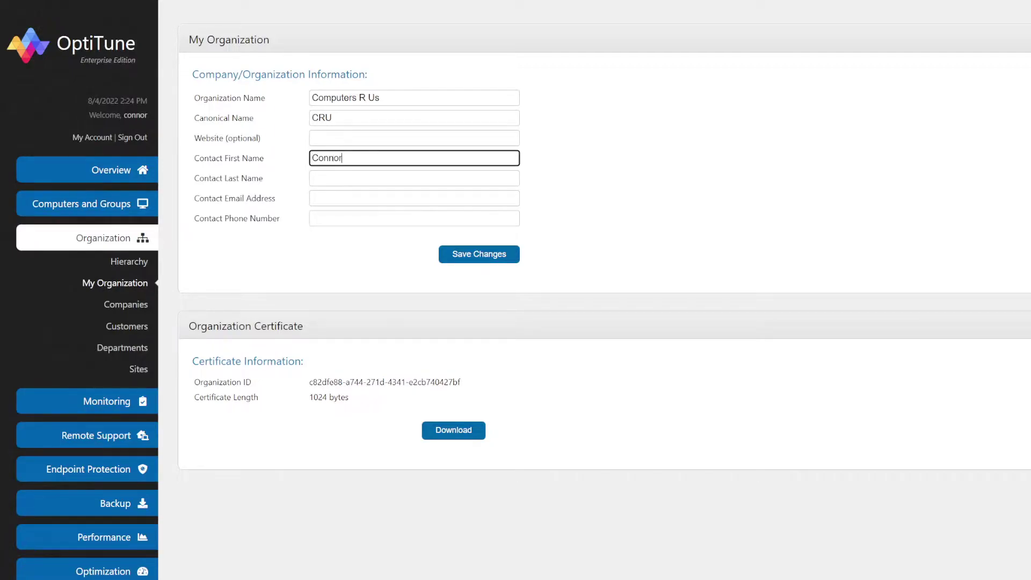
key(Tab)
key(Tab)
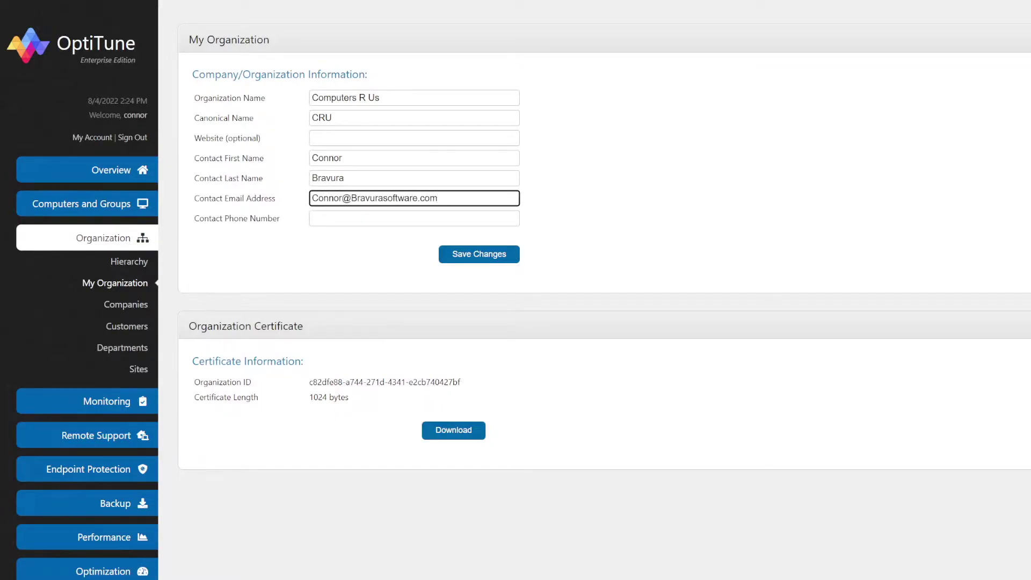
key(Return)
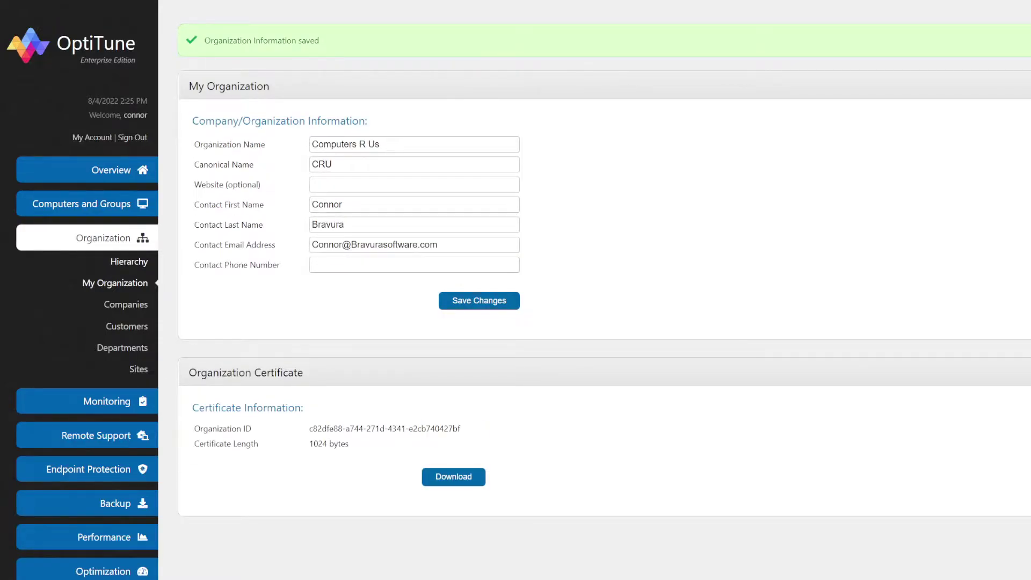
click(129, 261)
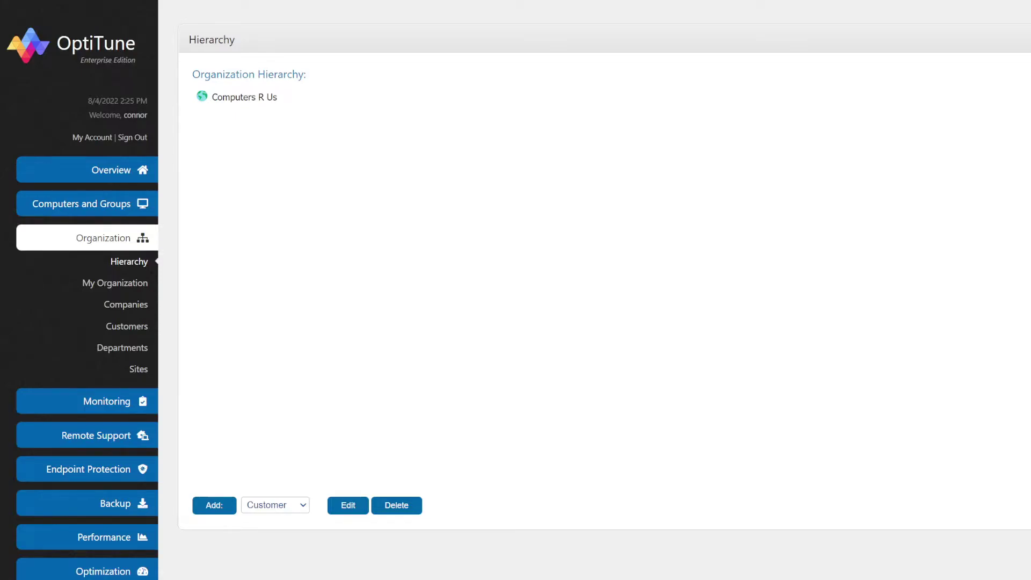
Add a customer named Stark Industries with description Stark Industries under Computers R Us
click(214, 506)
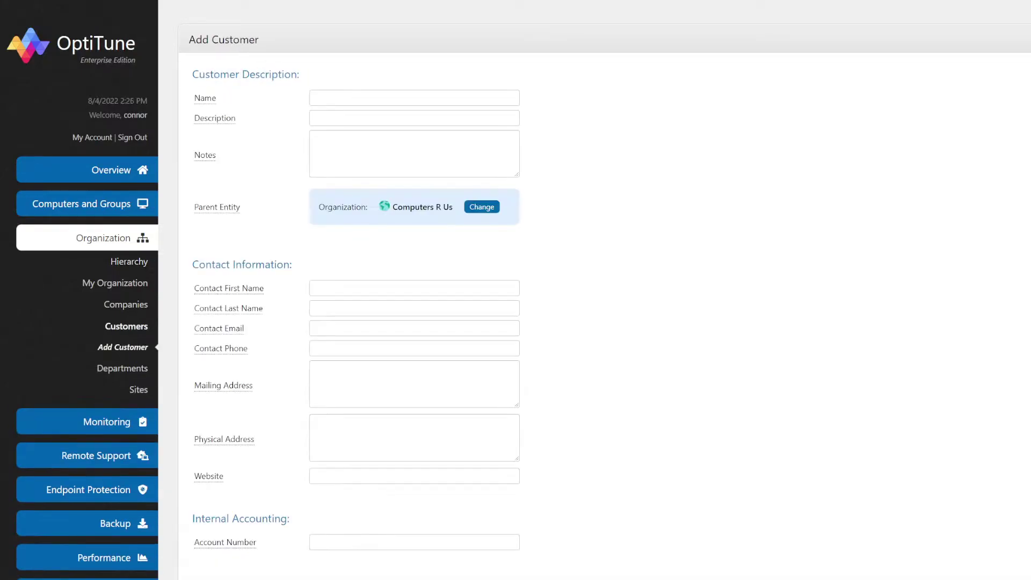
click(349, 97)
click(349, 118)
click(349, 118)
click(349, 138)
click(524, 189)
scroll(524, 5, down, 3)
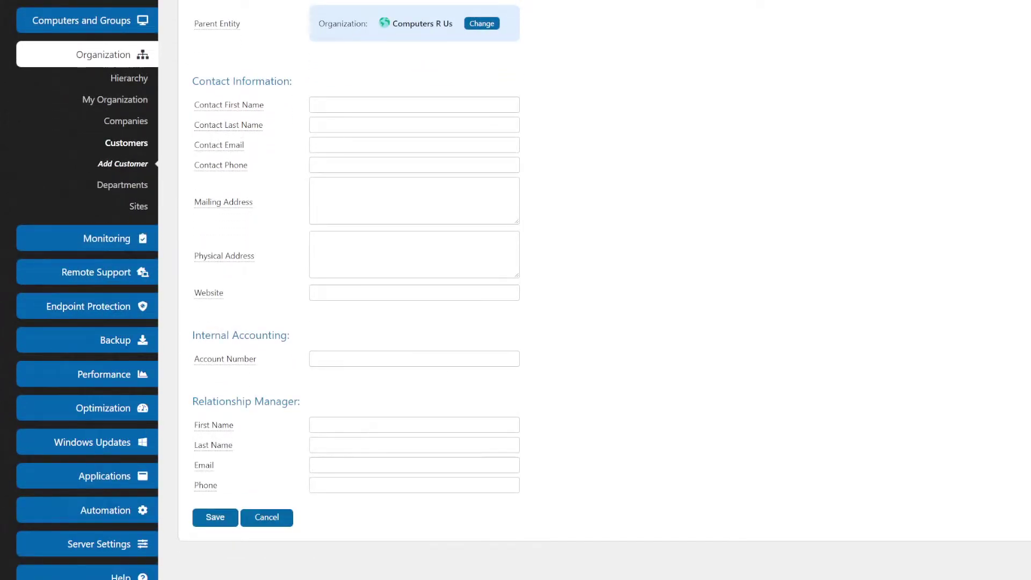
click(245, 97)
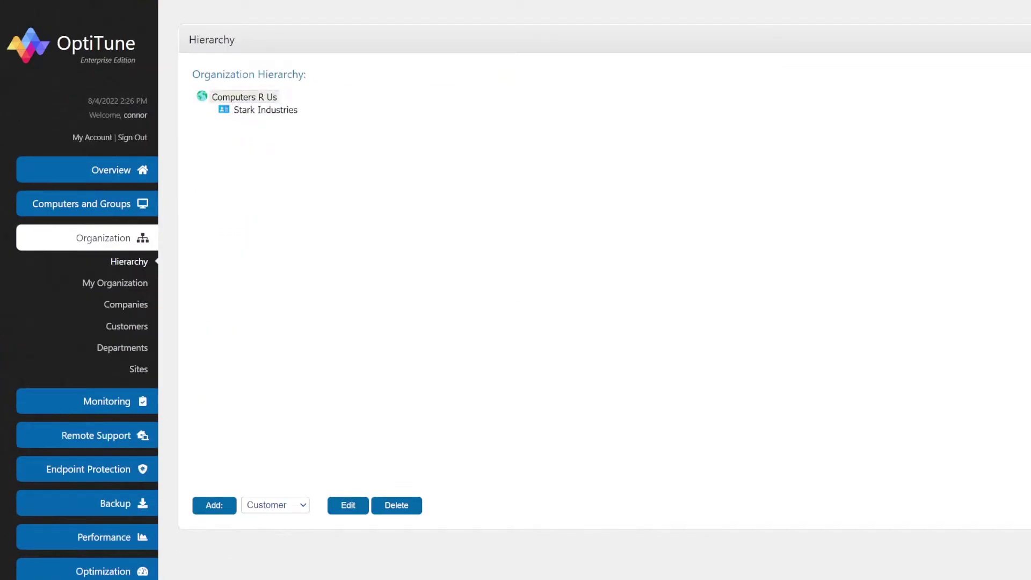
Add and save a second customer, Wayne Industries, using the name as its description
click(214, 505)
click(414, 98)
text(Wayne I)
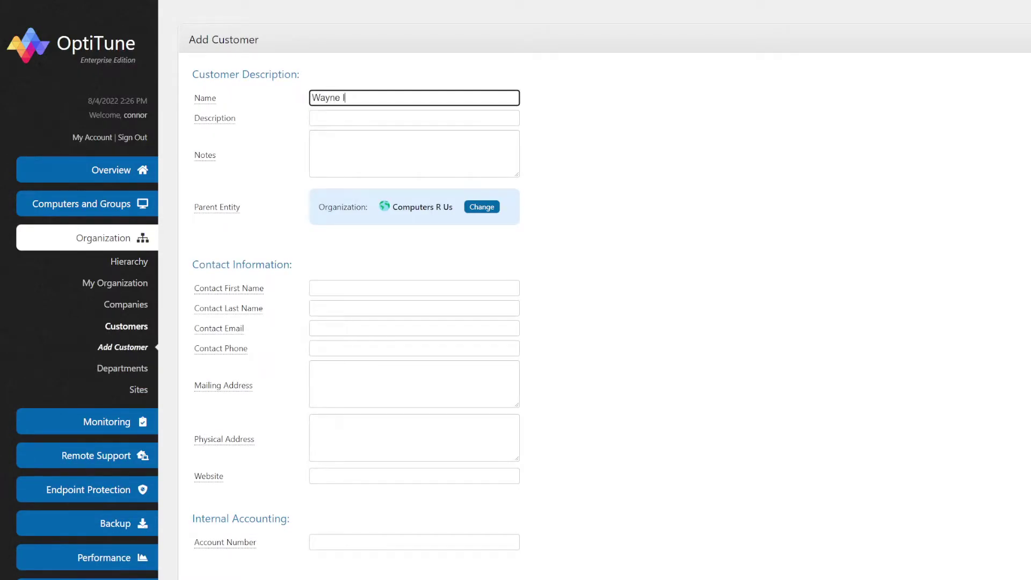
text(ndustries)
key(ctrl+a)
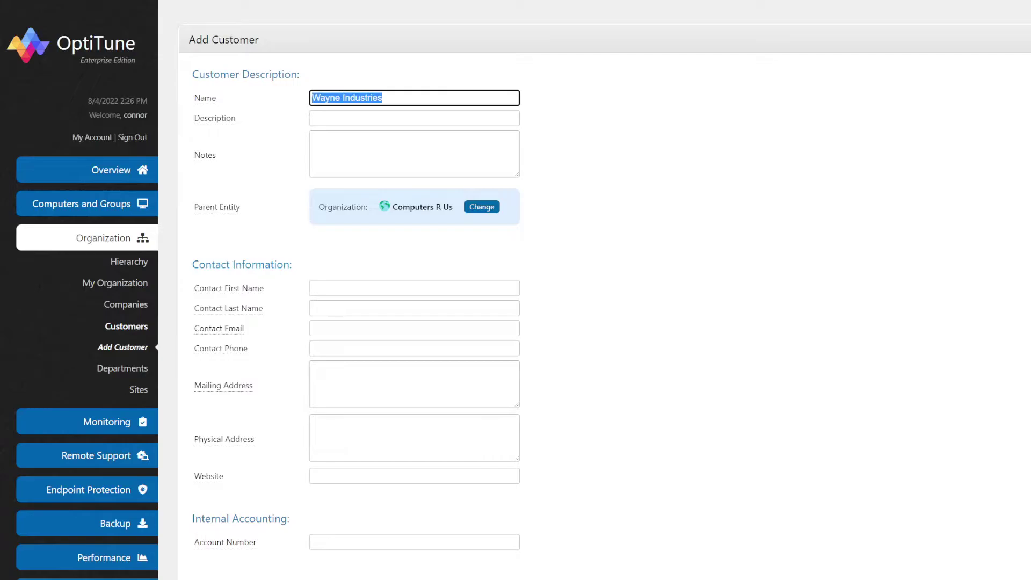
key(ctrl+c)
key(Tab)
key(ctrl+v)
click(193, 251)
scroll(590, 290, down, 3)
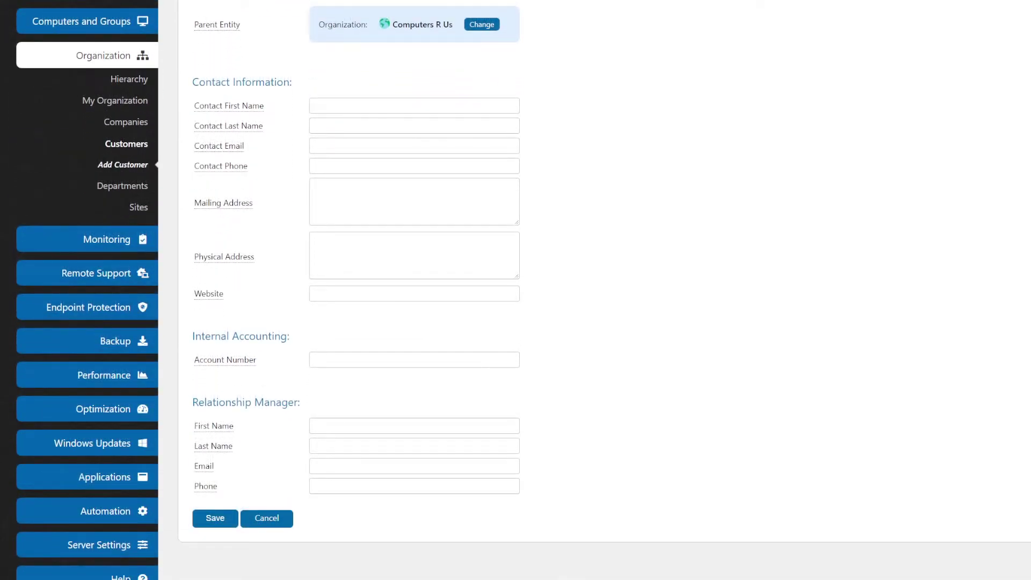
click(215, 518)
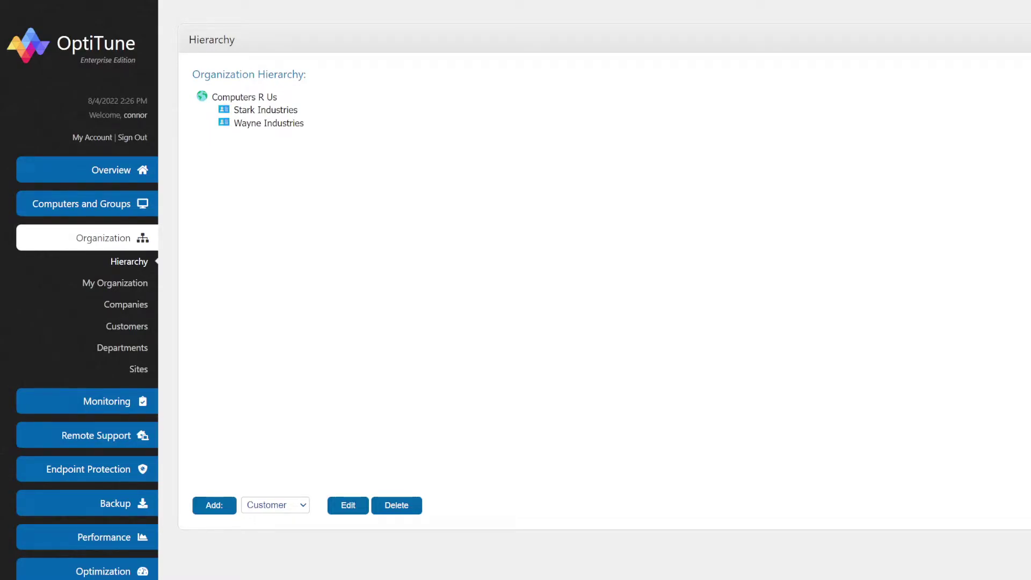
From the Computers list, add server EC2AMAZ-NTEIKGN to the Wayne Industries group
click(87, 203)
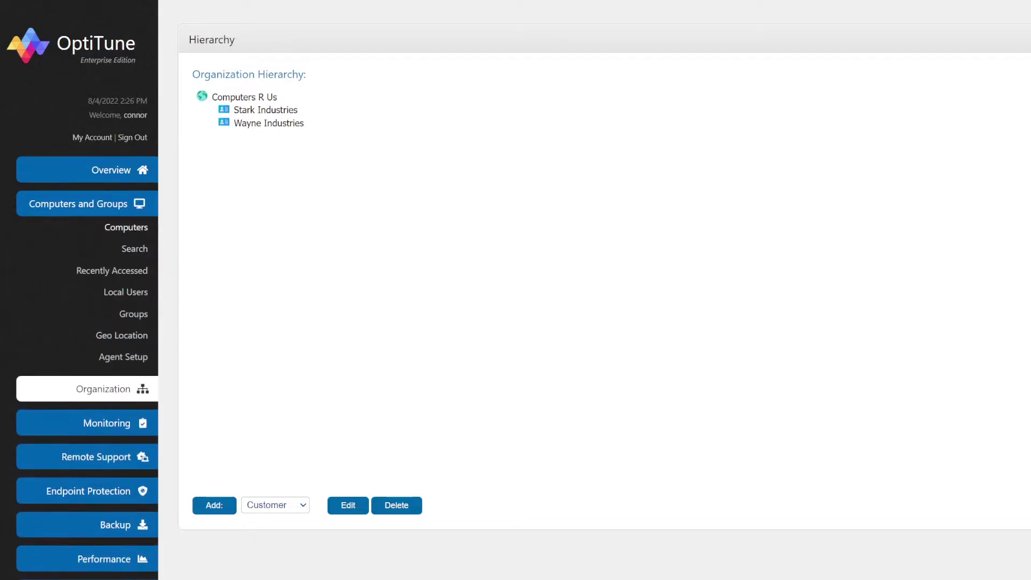
click(133, 314)
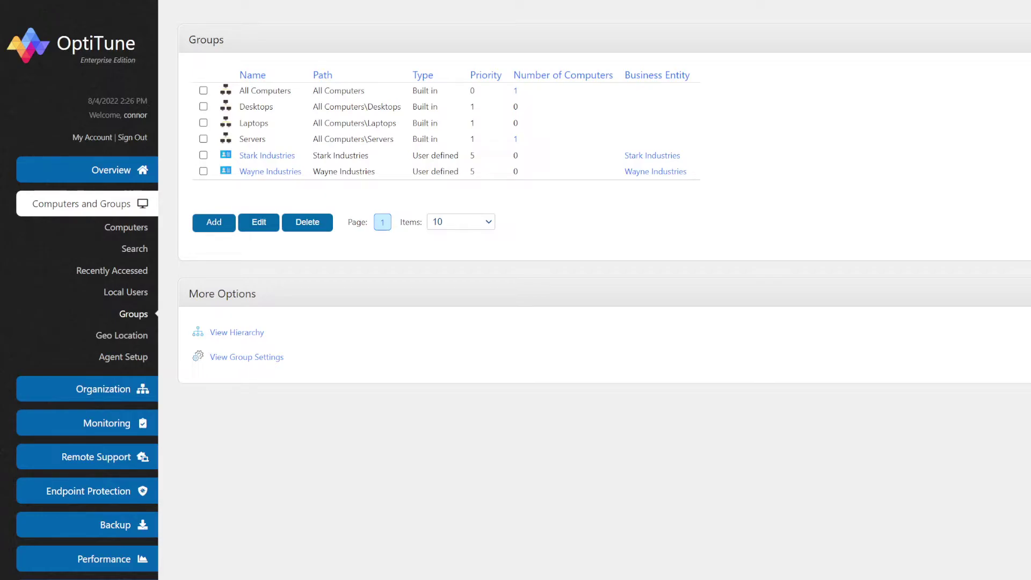
click(126, 228)
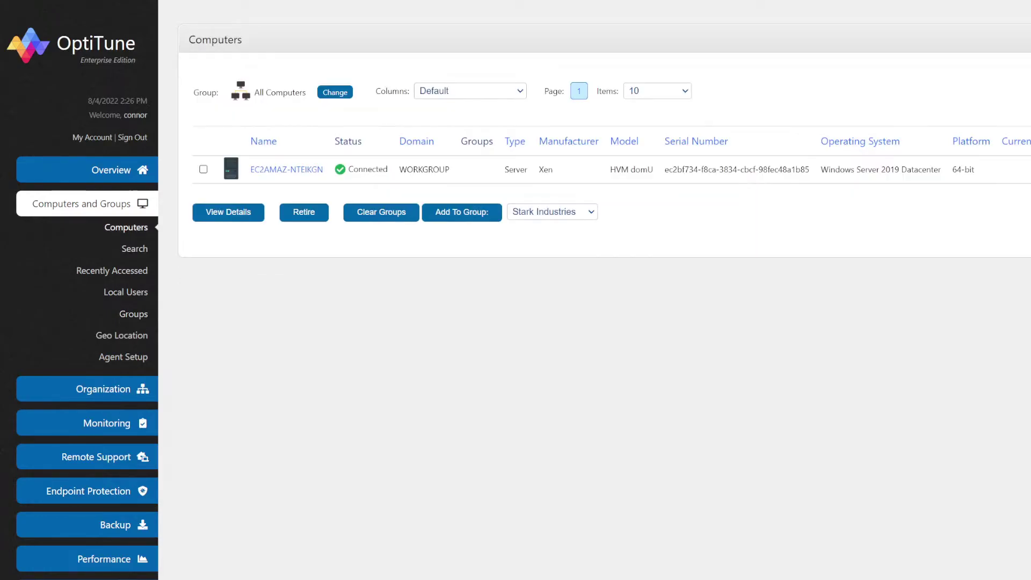
click(203, 169)
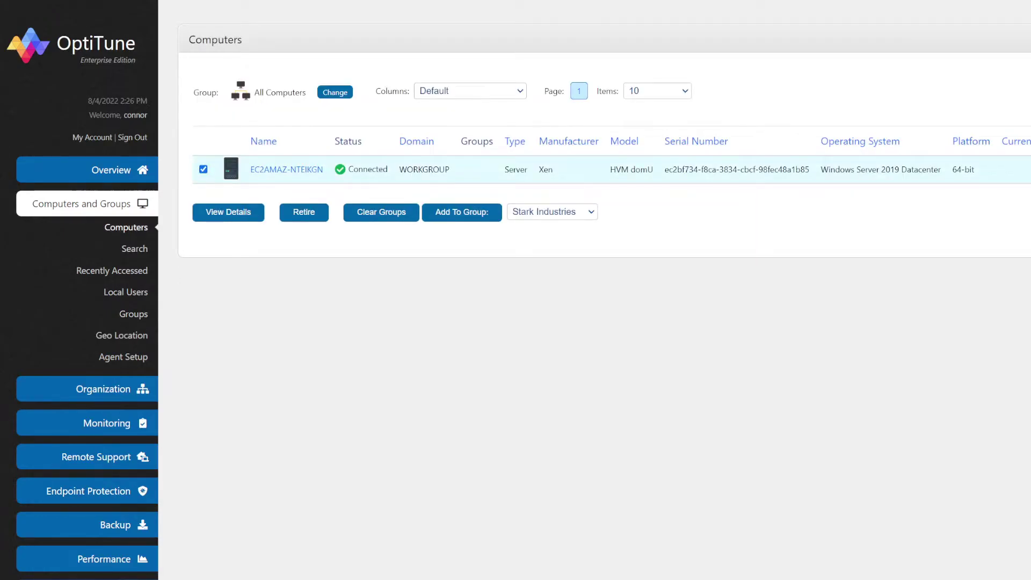
click(552, 212)
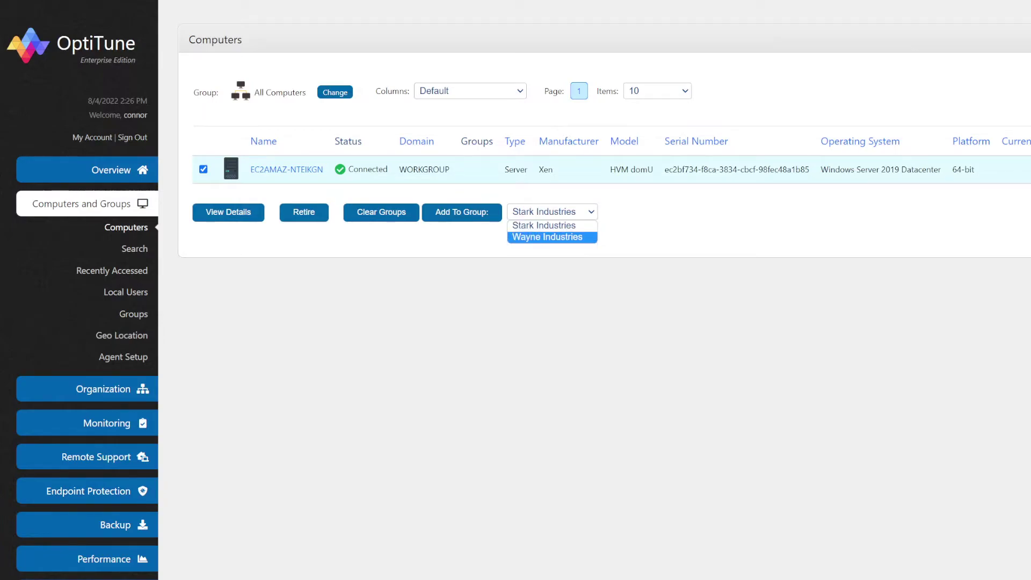
click(548, 237)
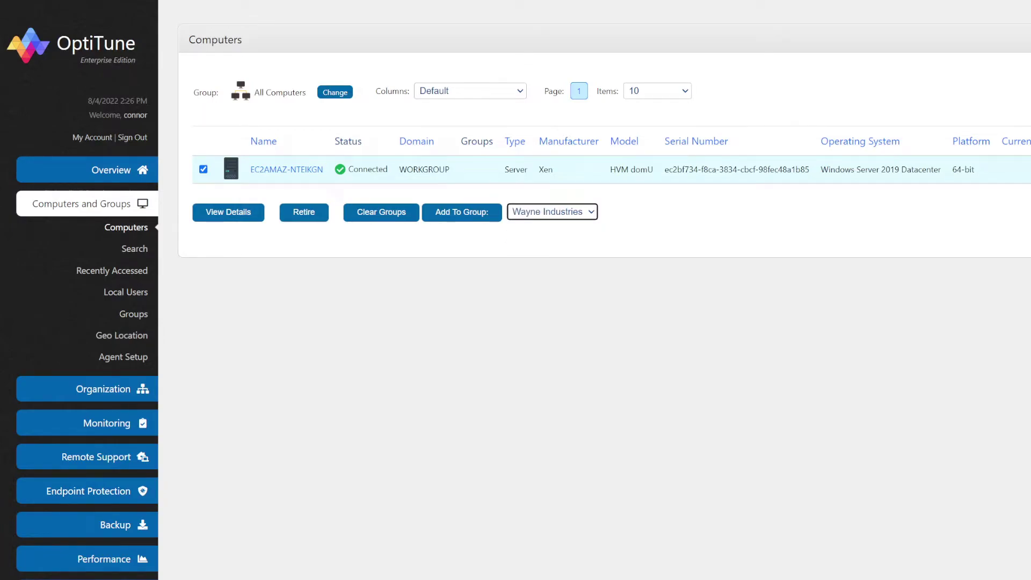
click(462, 212)
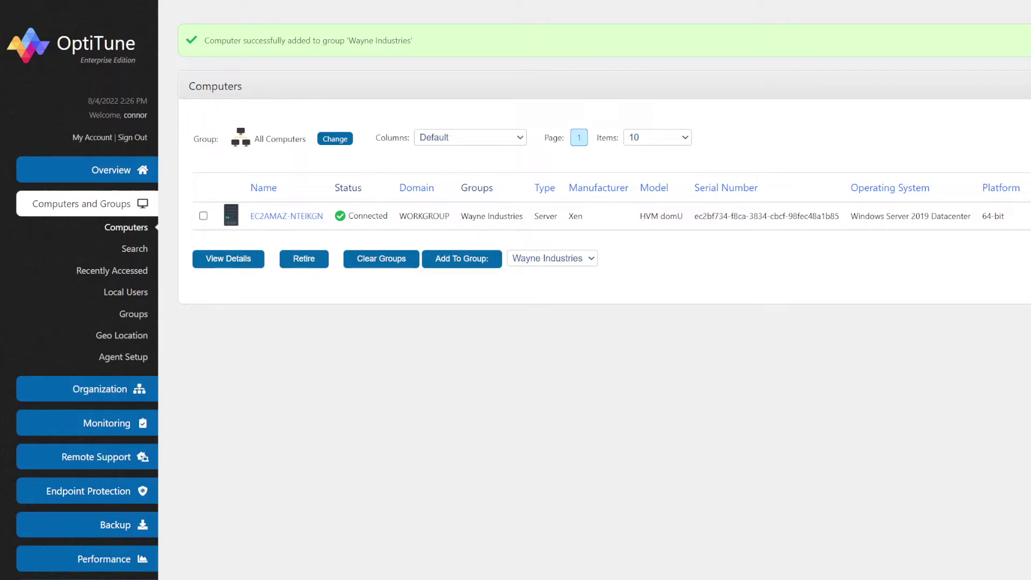
click(100, 389)
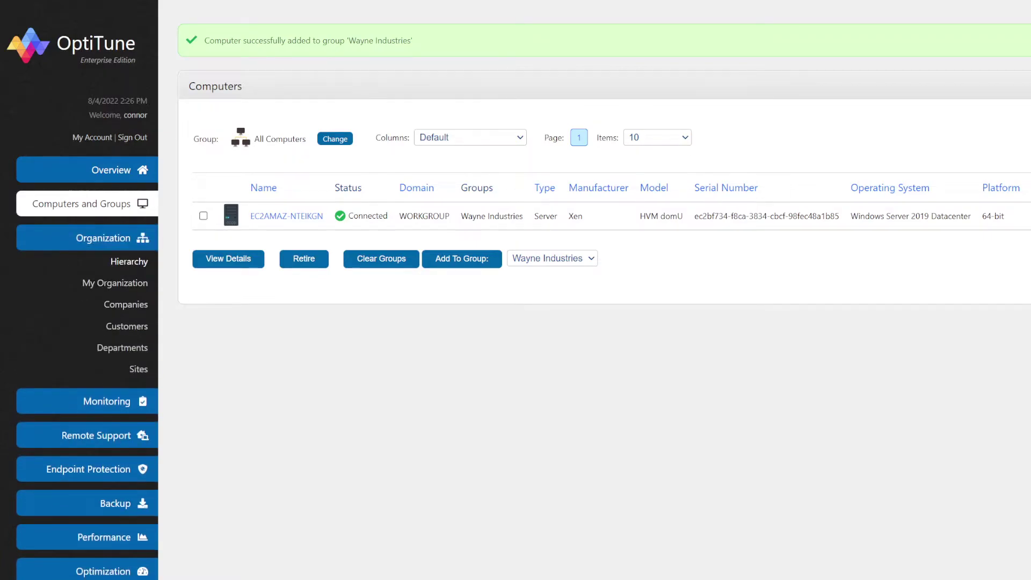
In the hierarchy, start adding a Site entity under Stark Industries
click(129, 262)
click(265, 111)
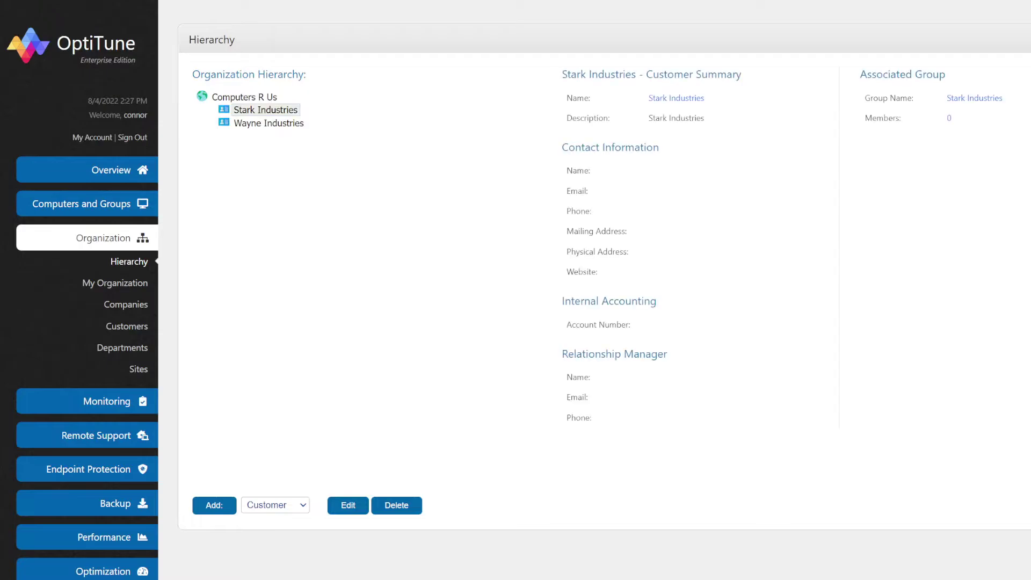
click(275, 505)
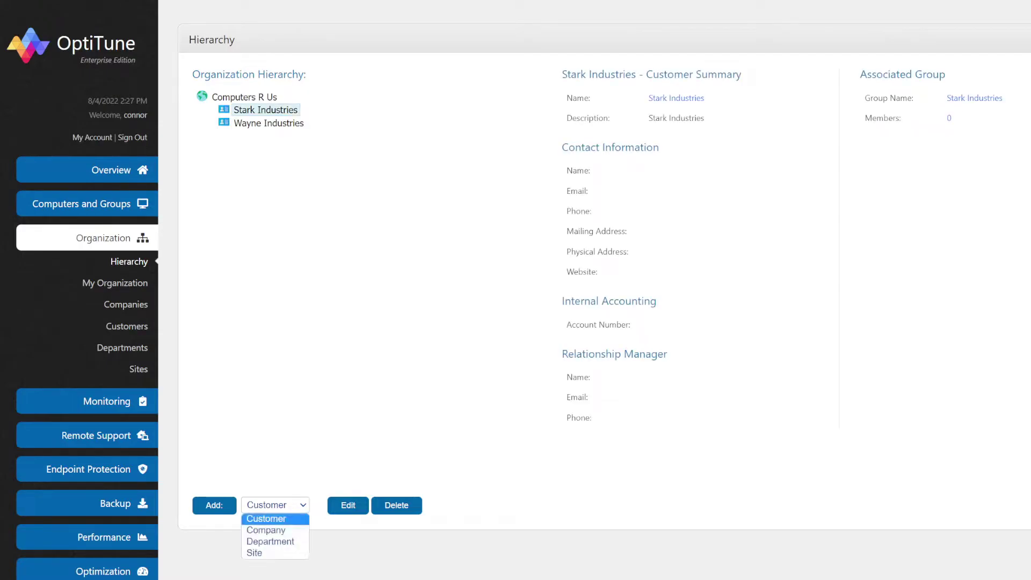
click(275, 553)
click(214, 505)
Name the site Headquarters with matching description, save it, and expand Stark Industries
click(414, 97)
text(H)
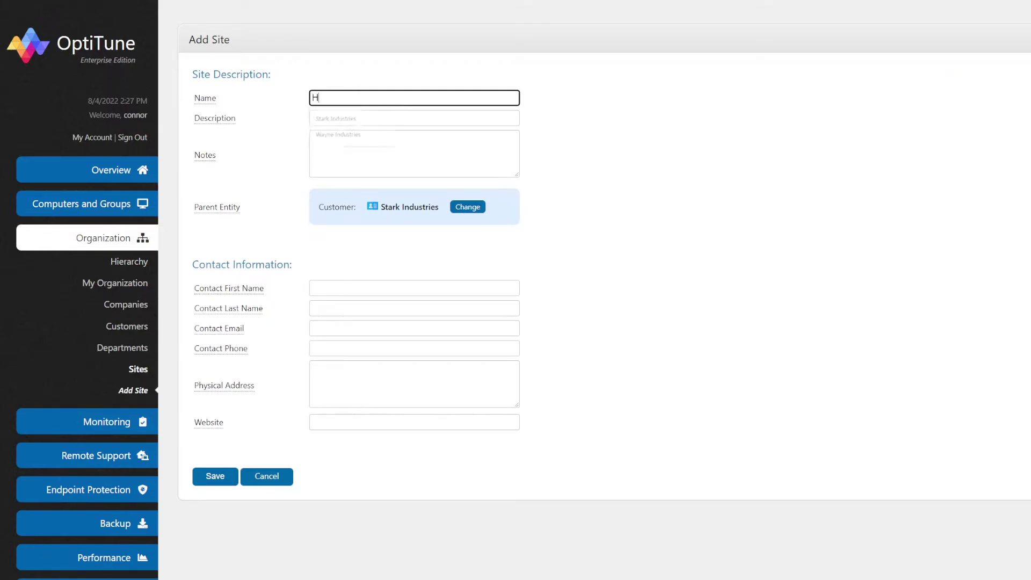
text(eadquarters)
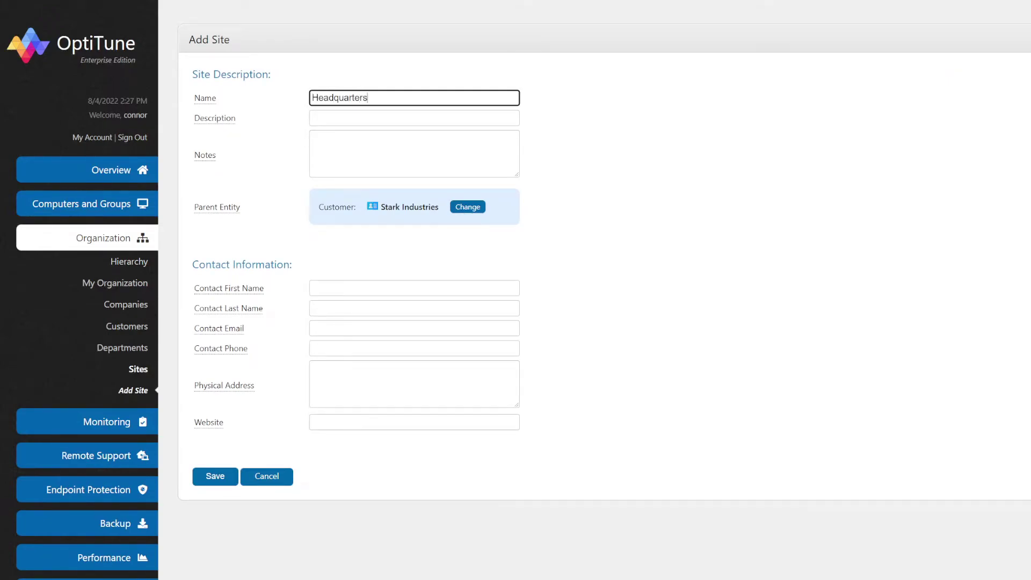
key(ctrl+a)
key(ctrl+c)
key(Tab)
key(ctrl+v)
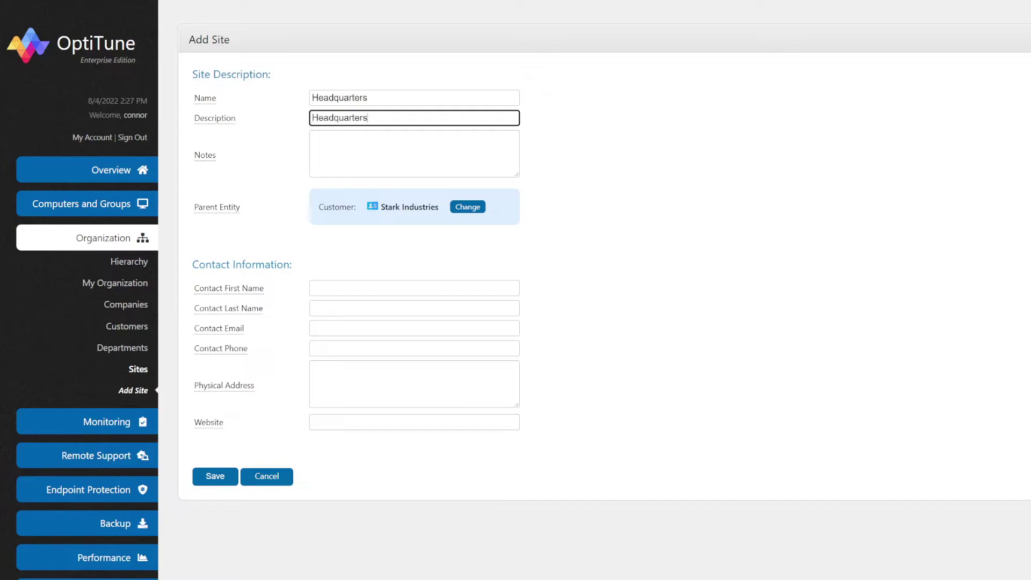
click(192, 250)
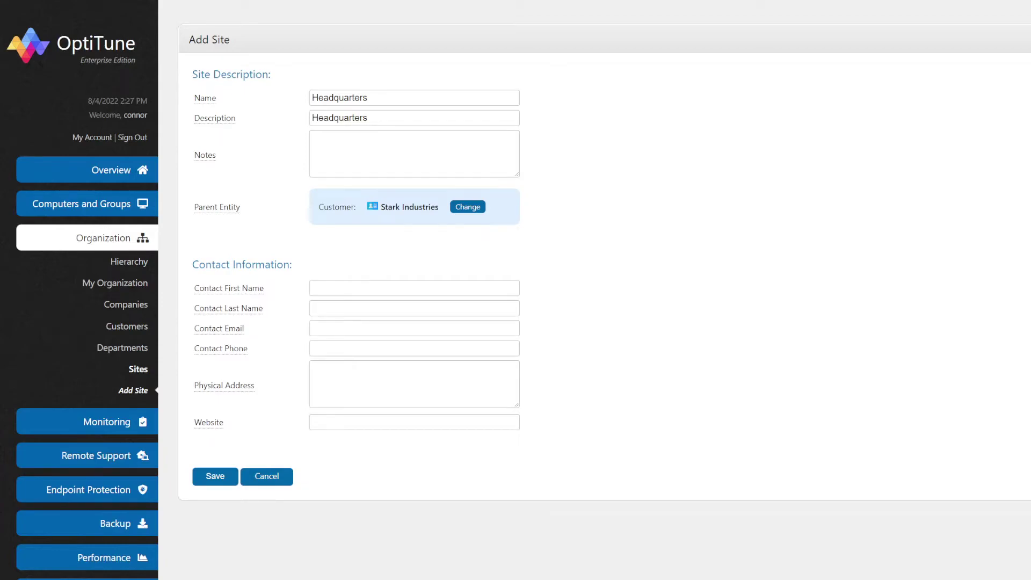
click(215, 476)
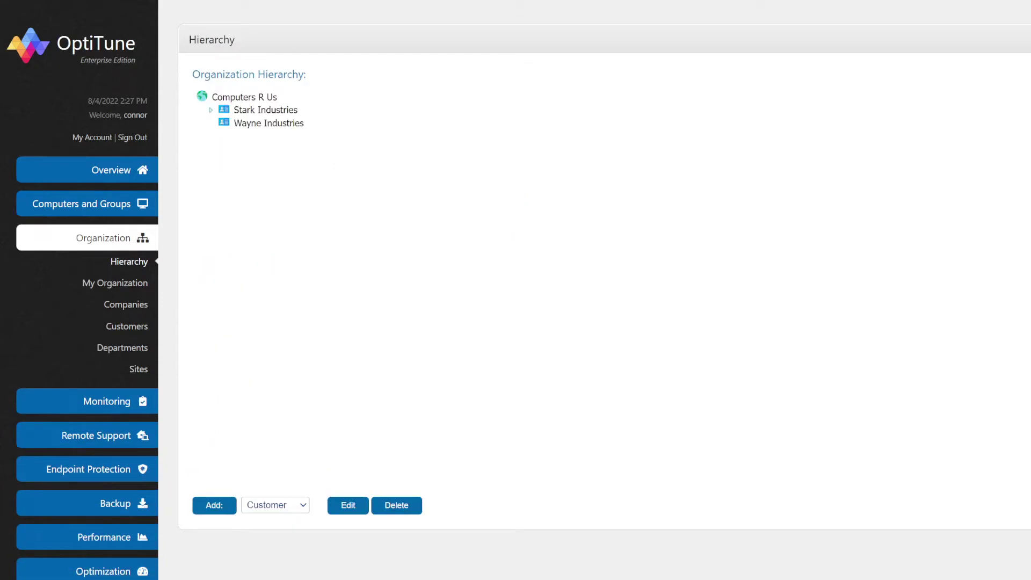
click(210, 110)
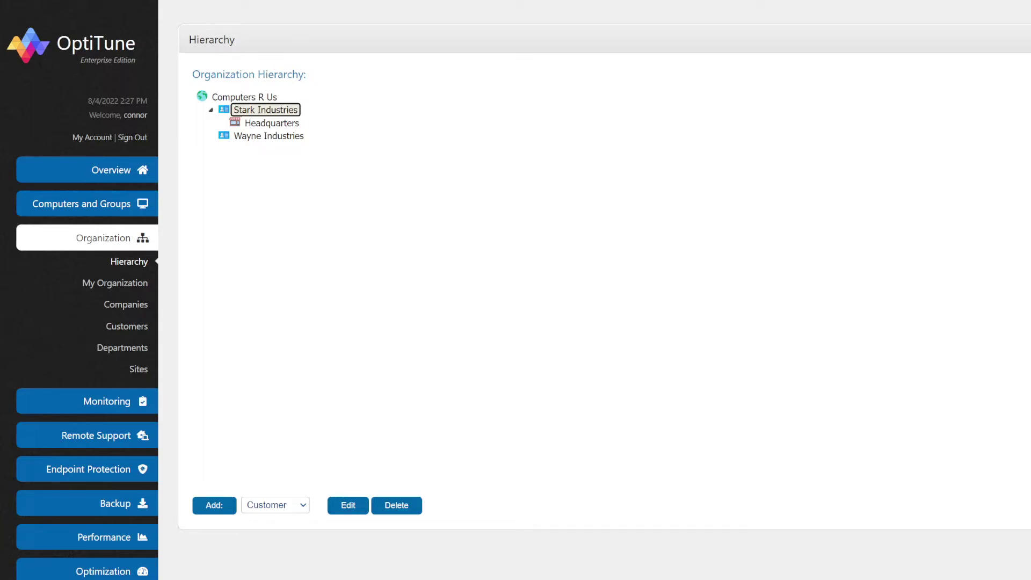
Enter the customer's physical address for Stark Industries and save the customer
click(414, 438)
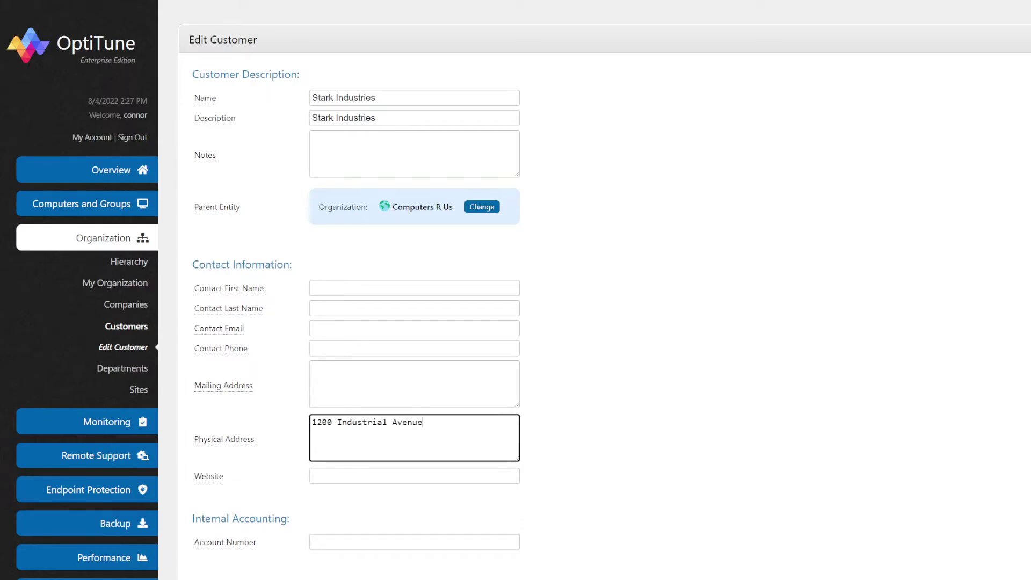
click(524, 283)
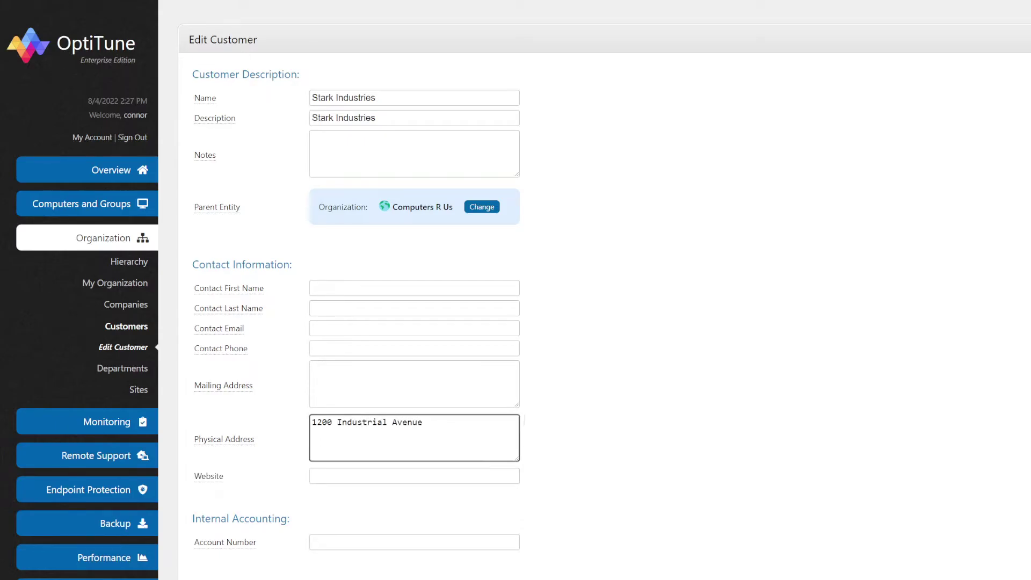
scroll(524, 283, down, 3)
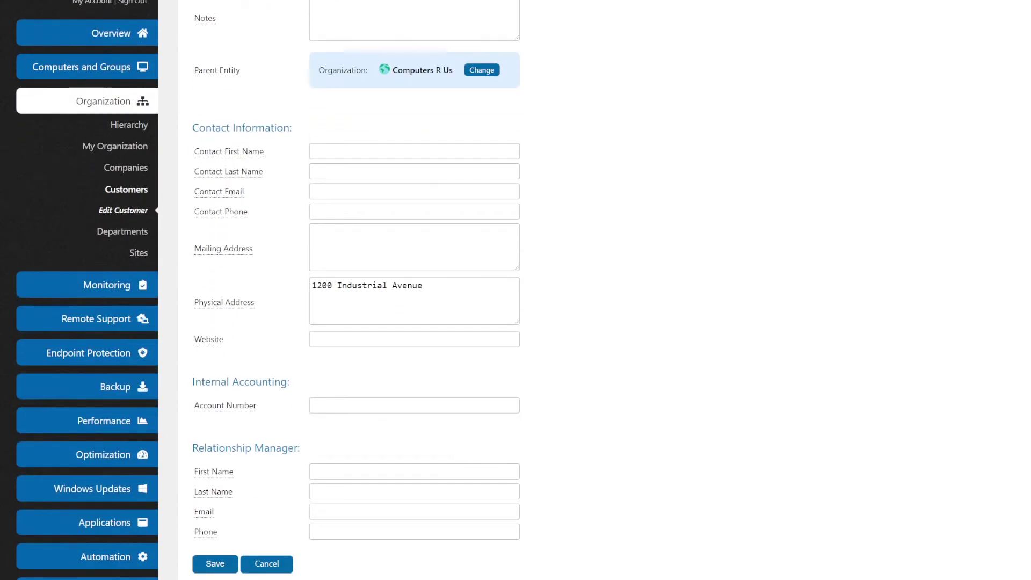
click(215, 563)
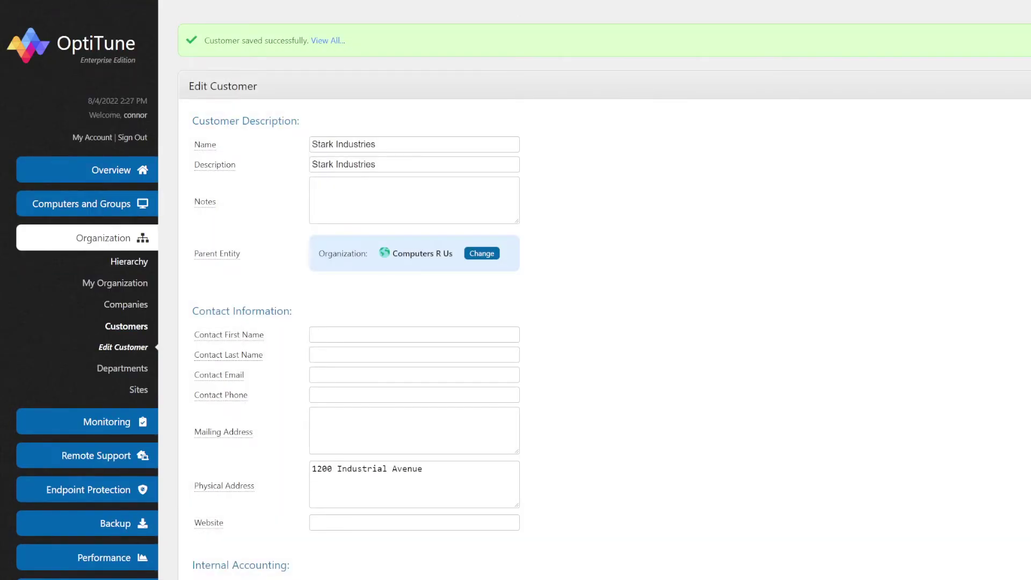
click(129, 262)
Add a Site under Stark Industries named Remote Workers, with Remote Workers as its description
click(275, 504)
click(265, 552)
click(214, 505)
text(Remote Workers)
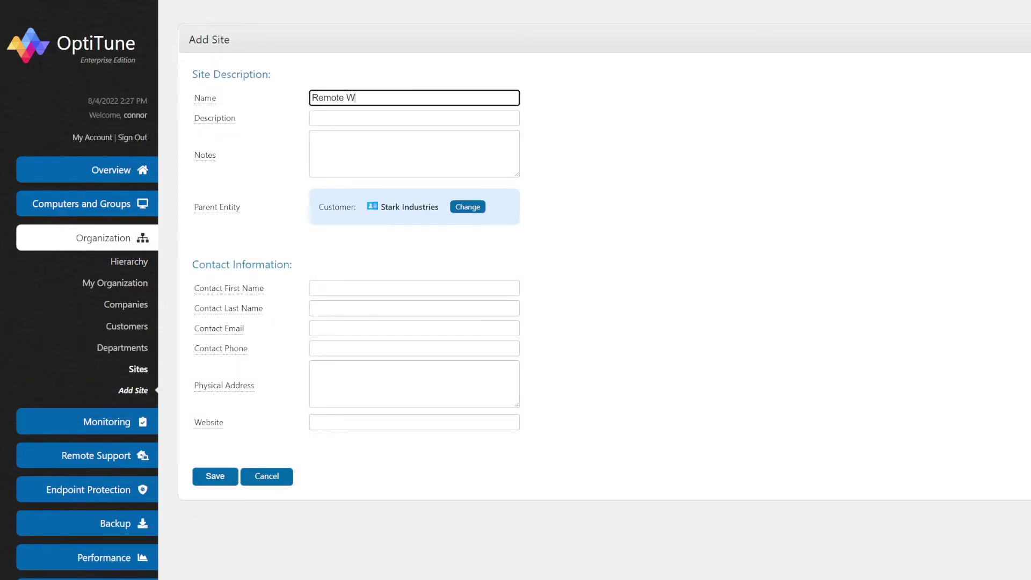
key(ctrl+a)
key(Tab)
key(ctrl+v)
click(524, 189)
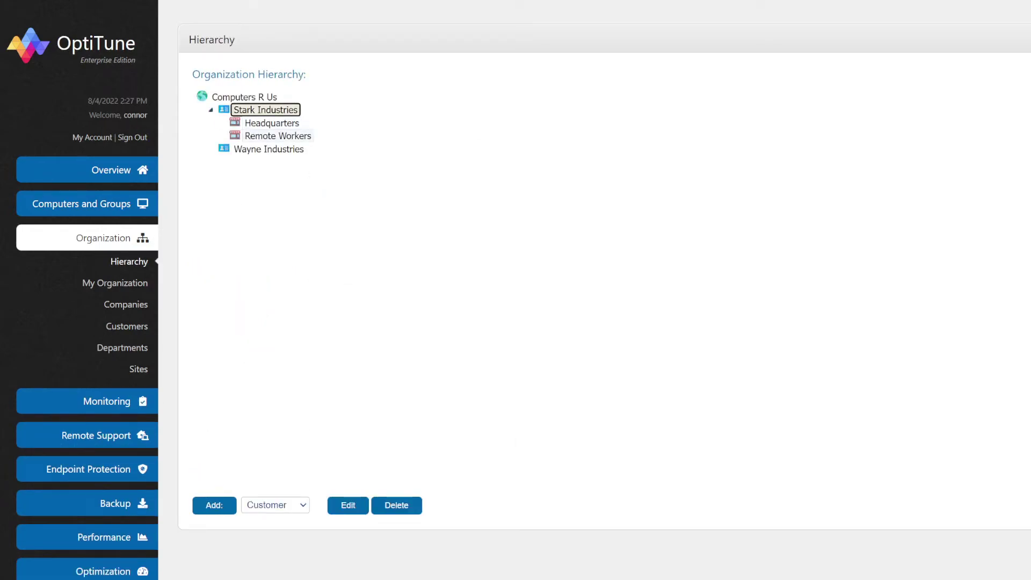
Under the Headquarters site, add a Department named Accounts with description Accounts
click(272, 123)
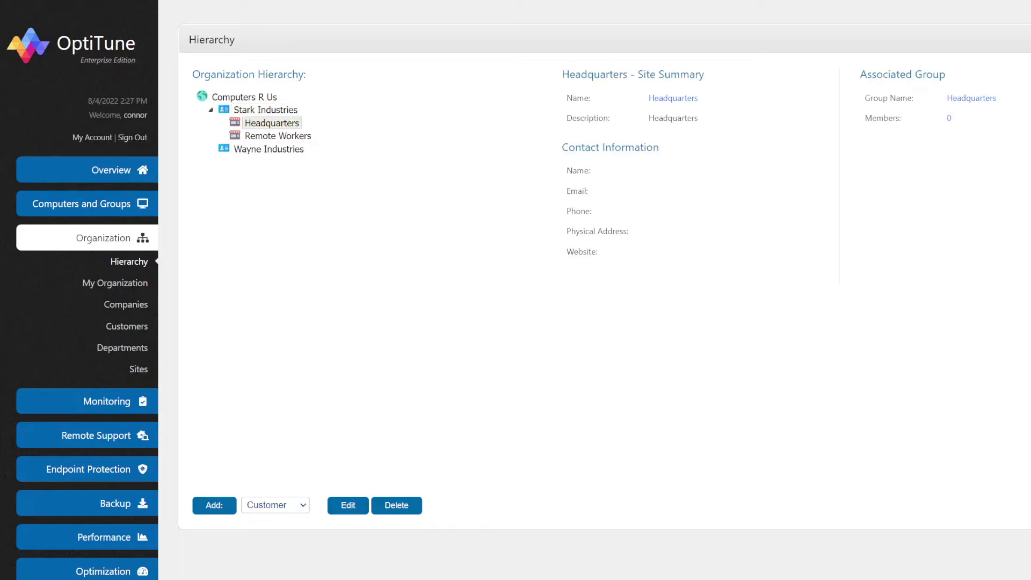
click(275, 505)
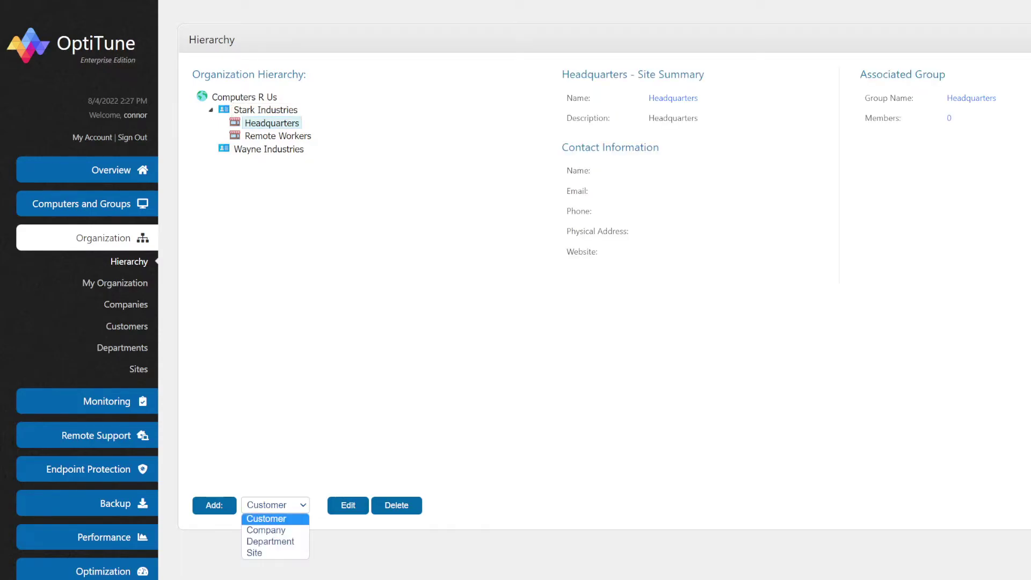
key(Down)
key(Down)
key(Return)
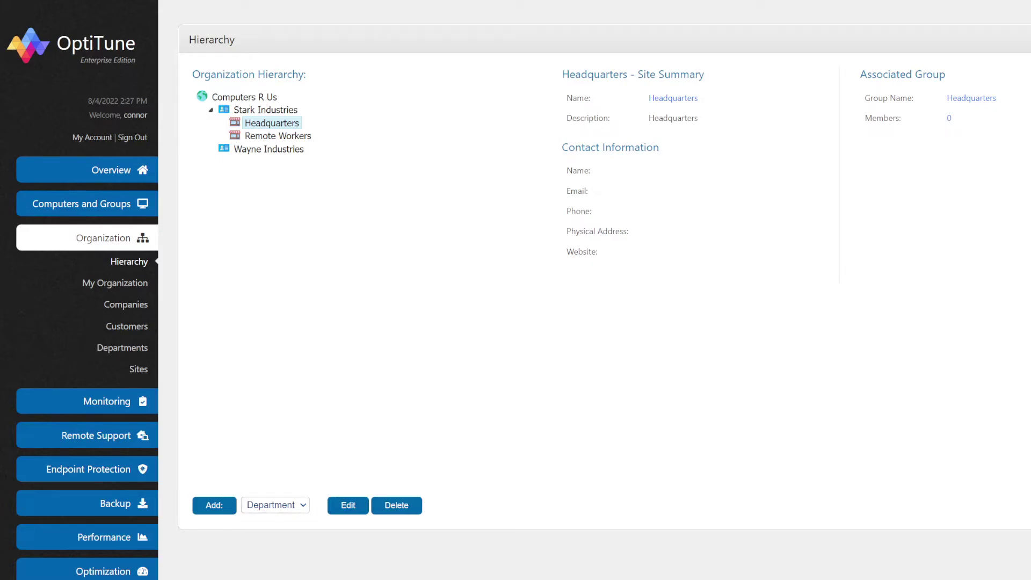
text(Accounts)
key(Tab)
text(Accounts)
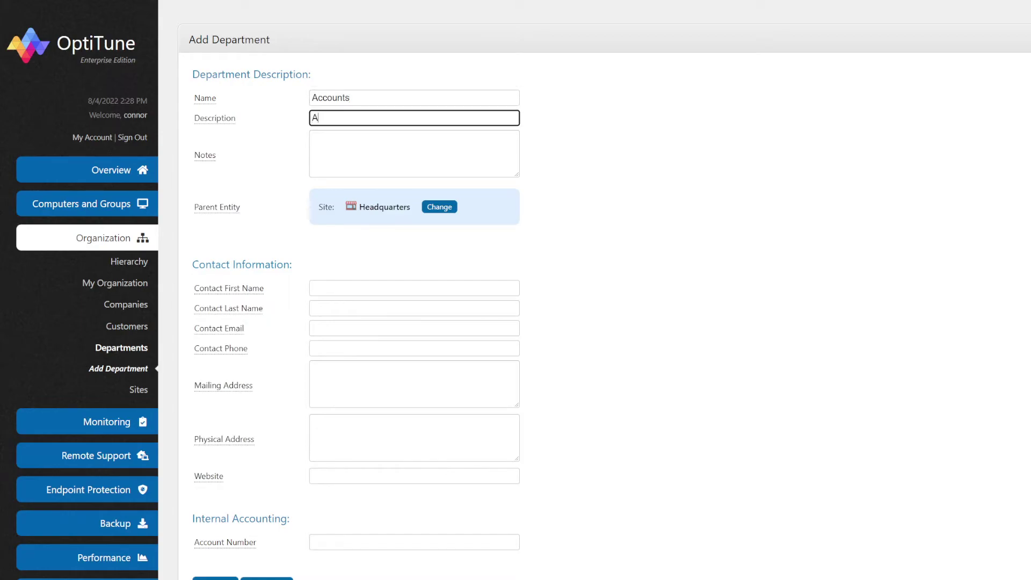
click(525, 286)
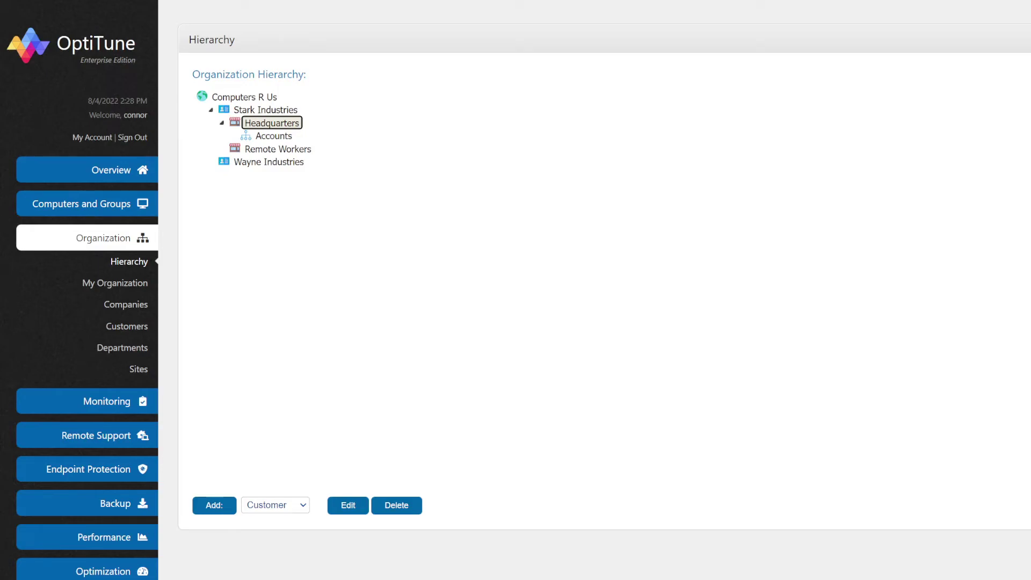
Add EC2AMAZ-NTEIKGN to the Stark Industries\Headquarters\Accounts group, then view the groups list
click(82, 204)
click(126, 227)
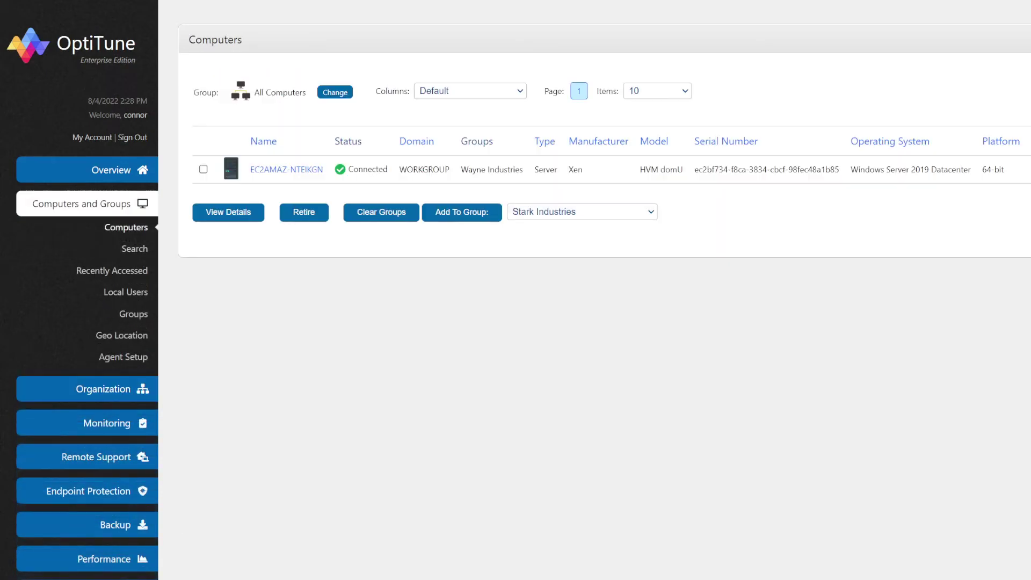
click(203, 169)
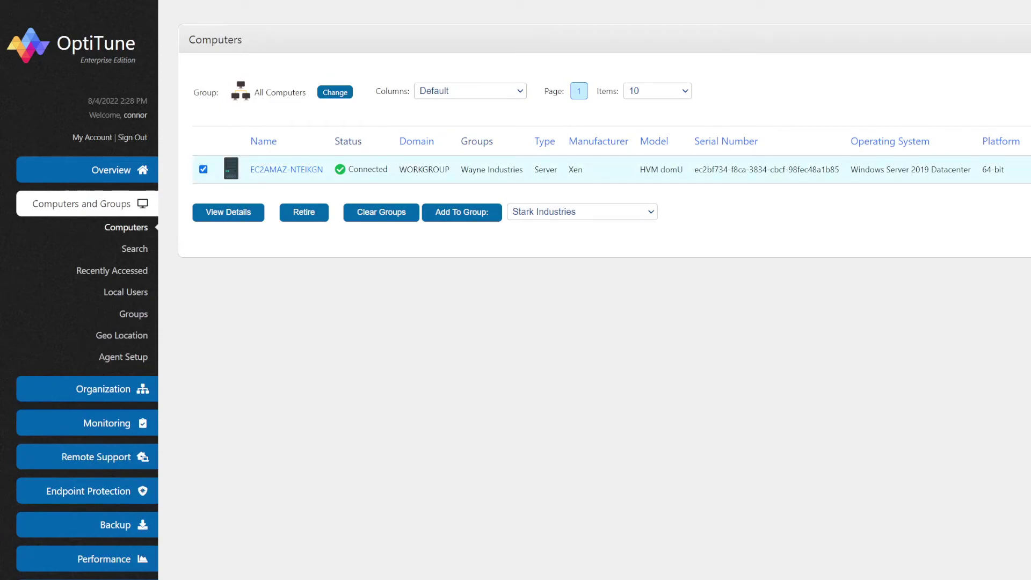
click(582, 212)
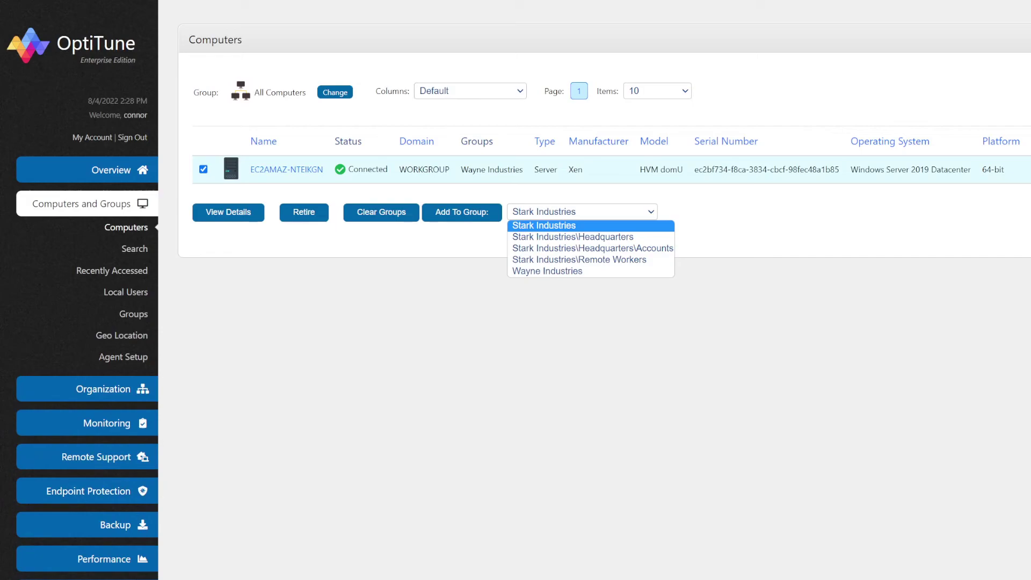
key(Down)
key(Down)
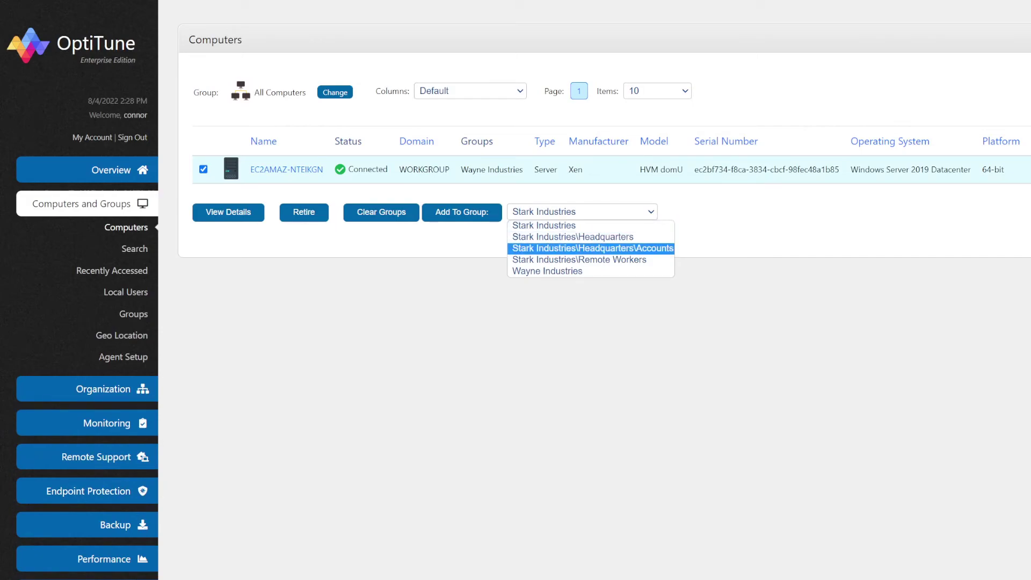
key(Return)
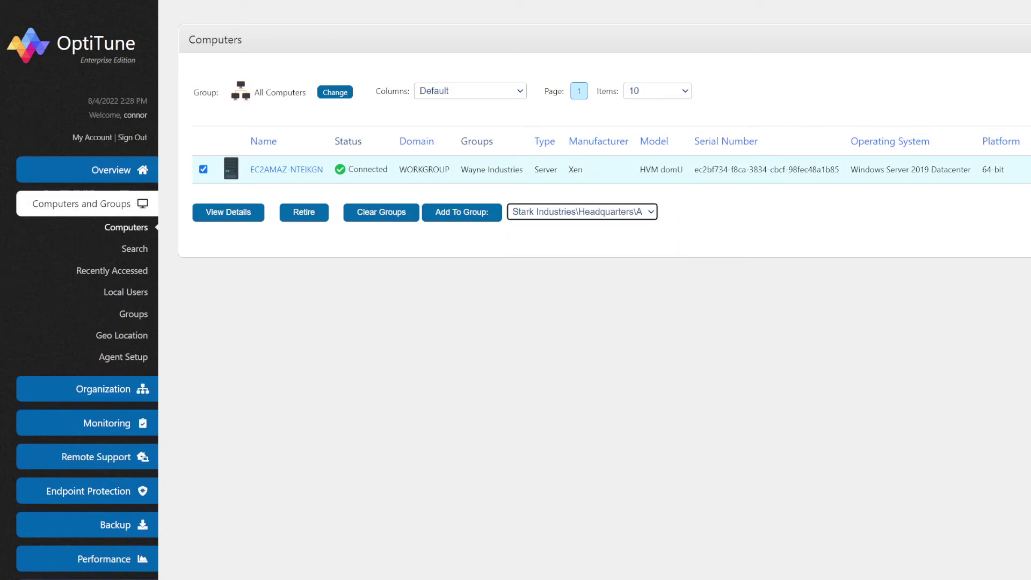
click(462, 212)
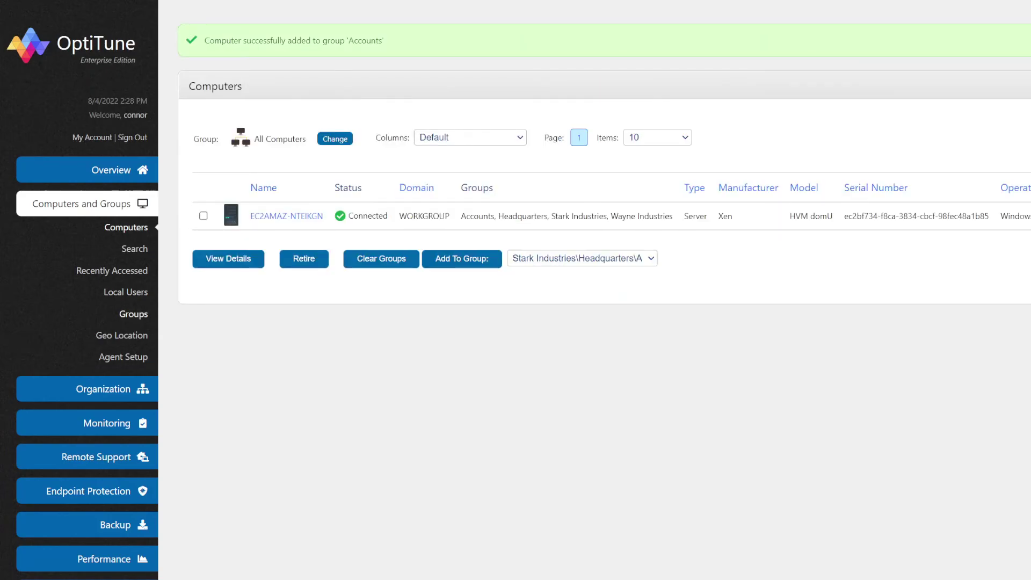
click(134, 314)
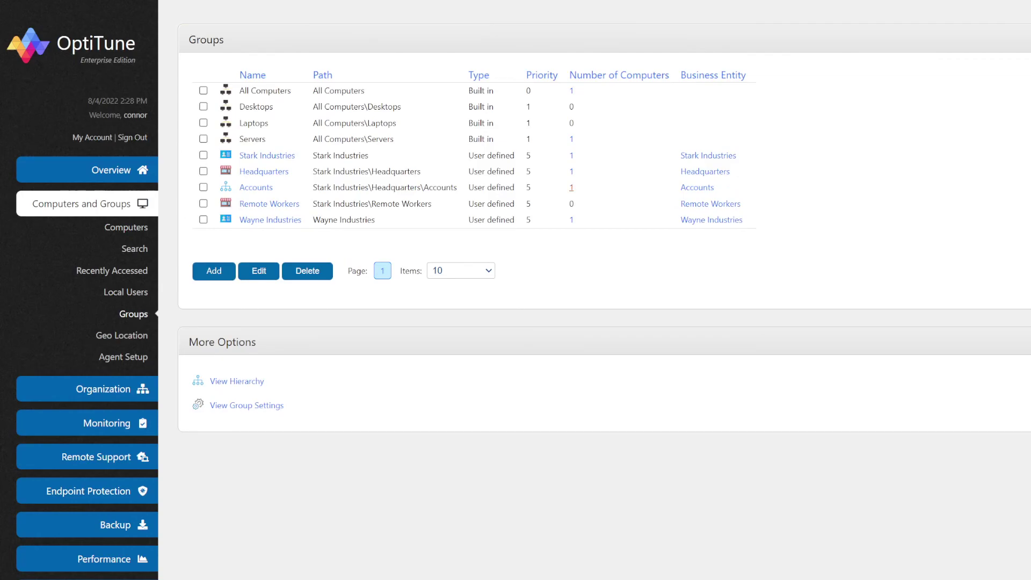
Open Organization > Hierarchy to view the full tree of customers, sites and departments
click(237, 380)
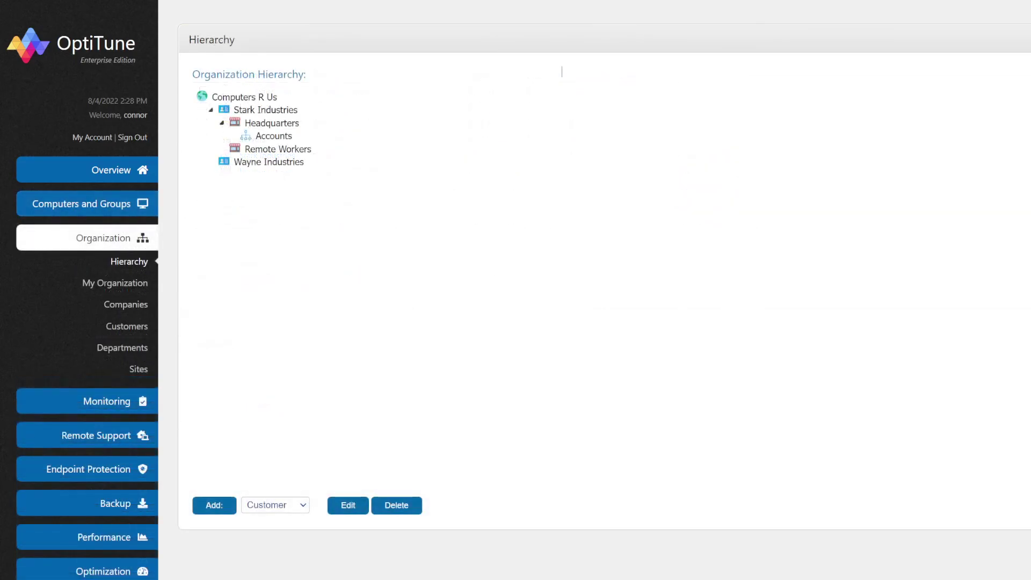